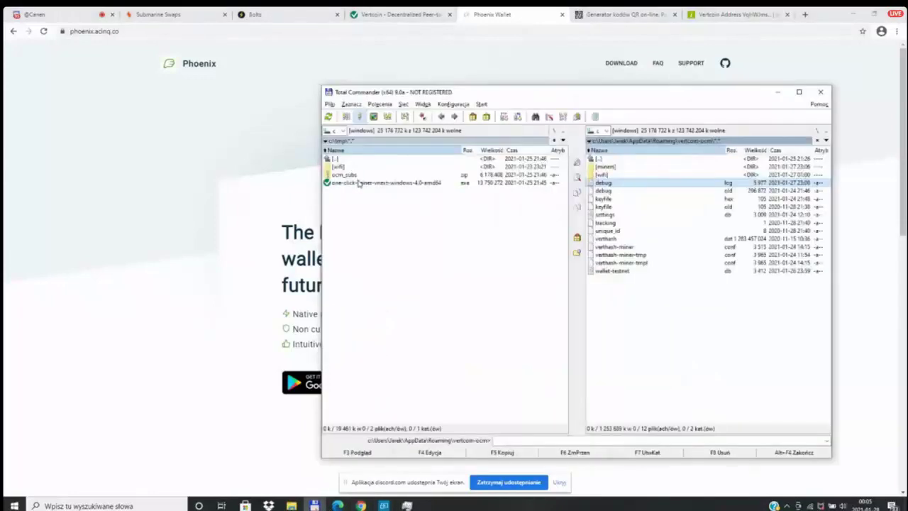
- Select the one-click-miner-vnext-windows-4.0-amd64 program file in c:\tmp
{"action": "left_click", "coordinate": [359, 183]}
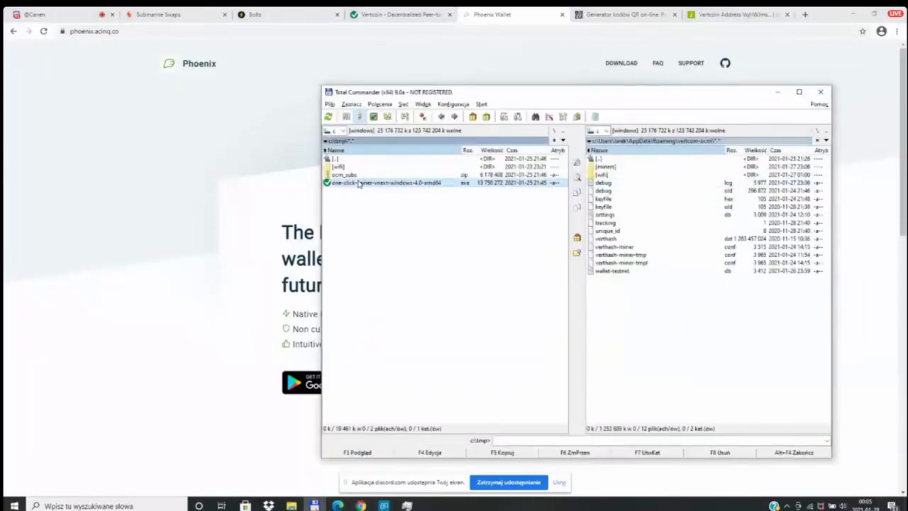
- Launch the One Click Miner and move its window to the right
{"action": "double_click", "coordinate": [378, 183]}
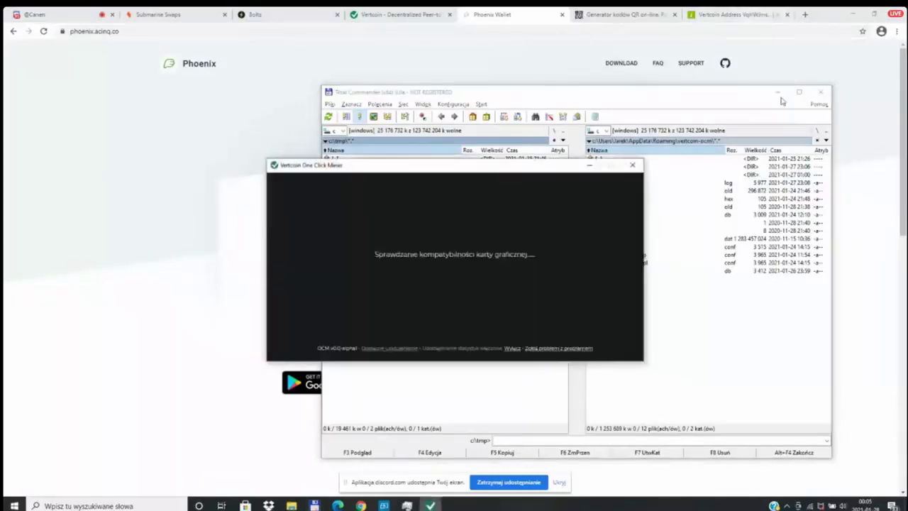
{"action": "left_click", "coordinate": [778, 94]}
{"action": "left_click_drag", "start_coordinate": [408, 168], "coordinate": [583, 226]}
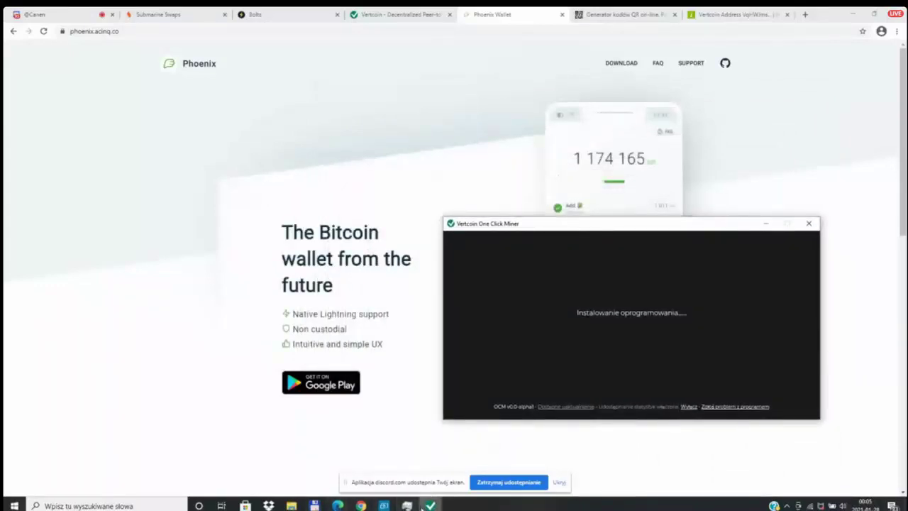
- Arrange the phone mirror, miner and Total Commander windows side by side
{"action": "mouse_move", "coordinate": [384, 503]}
{"action": "left_click", "coordinate": [381, 448]}
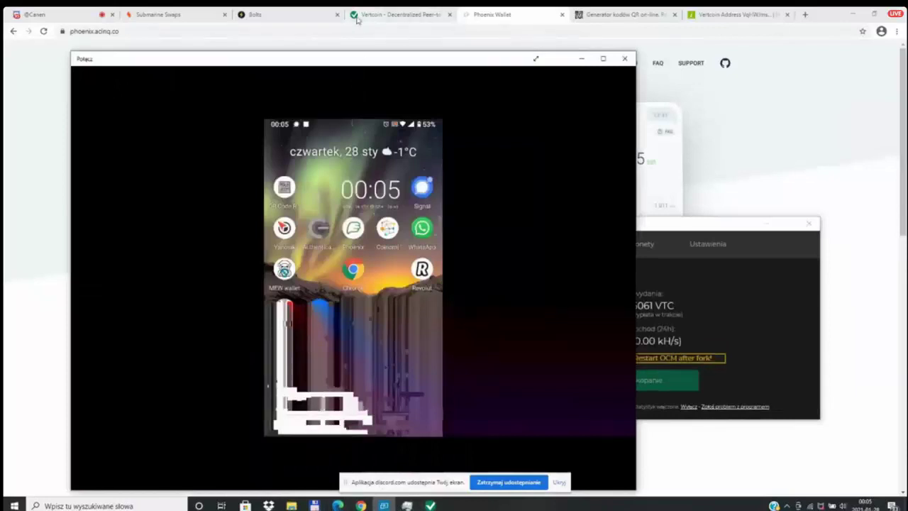
{"action": "left_click_drag", "start_coordinate": [357, 65], "coordinate": [312, 60]}
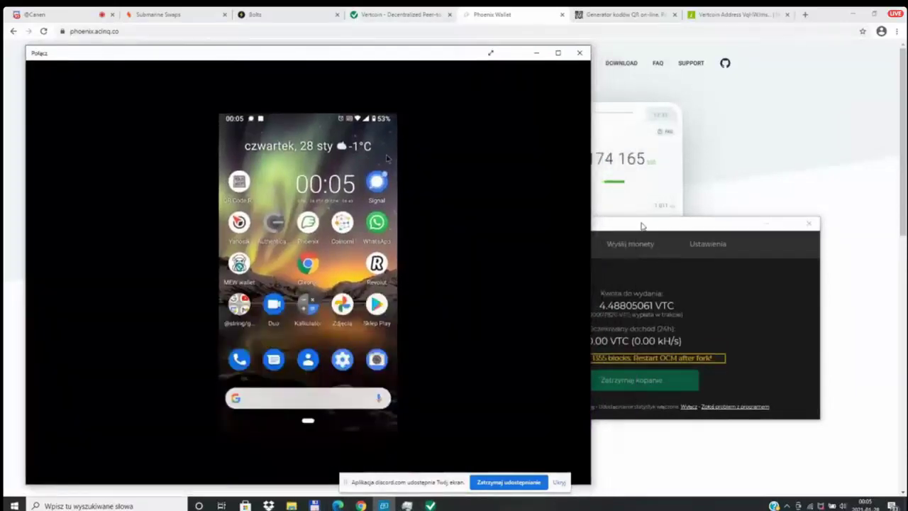
{"action": "left_click_drag", "start_coordinate": [643, 226], "coordinate": [720, 229]}
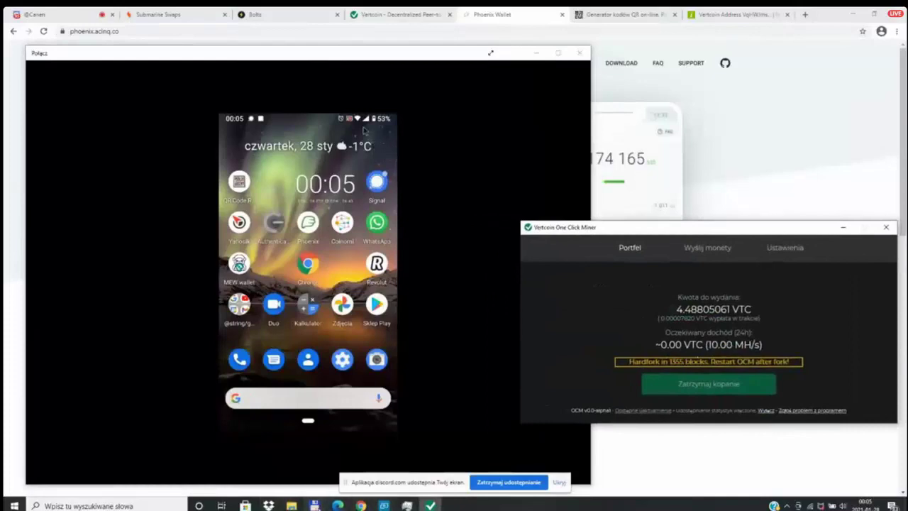
{"action": "left_click", "coordinate": [314, 504]}
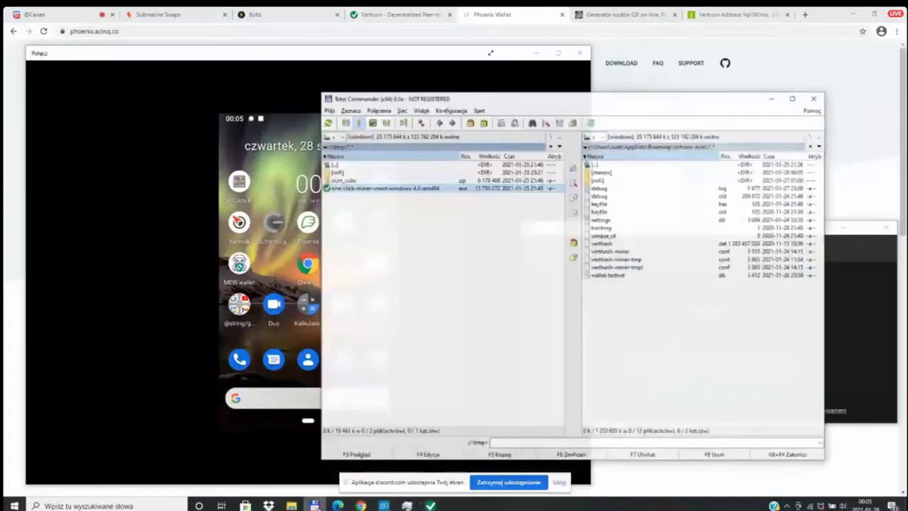
{"action": "left_click_drag", "start_coordinate": [542, 100], "coordinate": [343, 106]}
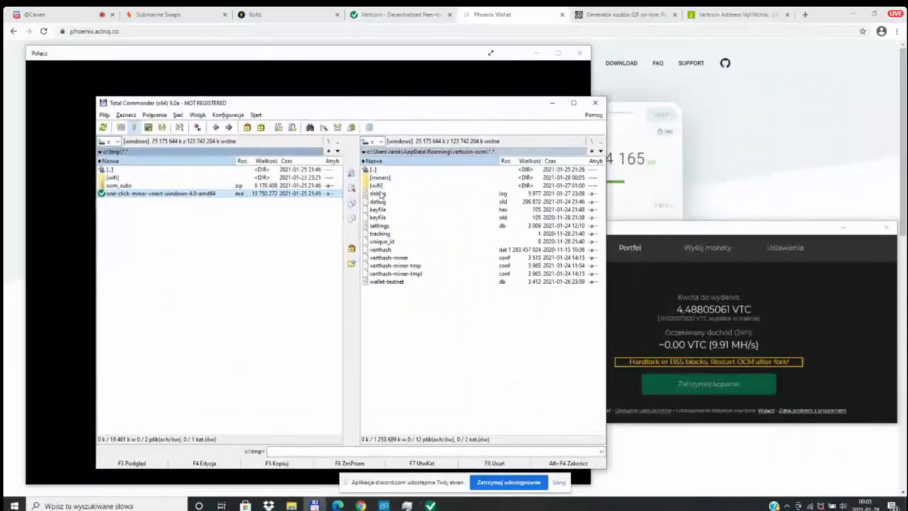
{"action": "double_click", "coordinate": [381, 195]}
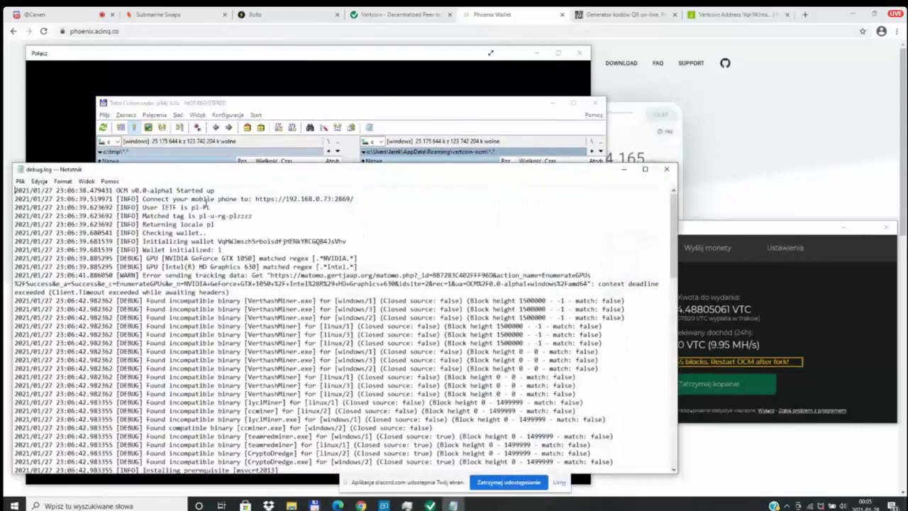
{"action": "left_click", "coordinate": [253, 202]}
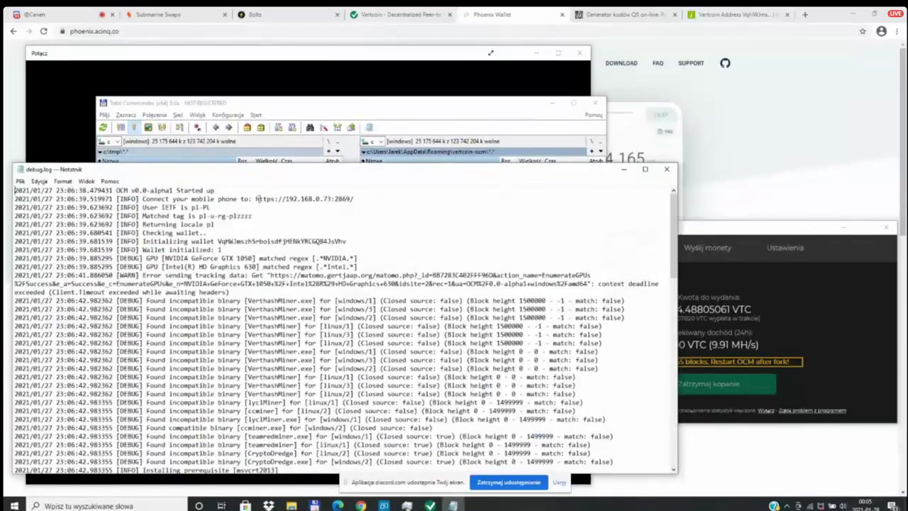
{"action": "left_click_drag", "start_coordinate": [255, 200], "coordinate": [356, 202]}
{"action": "key", "text": "ctrl+c"}
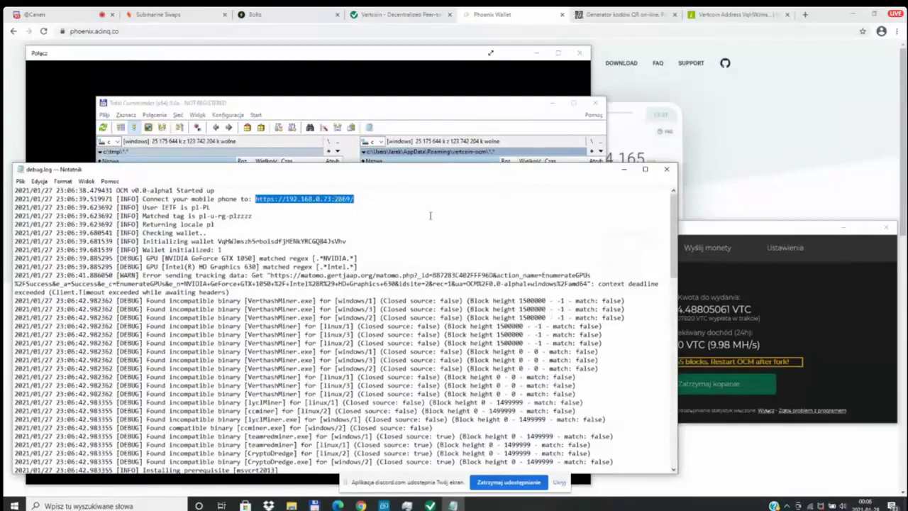
{"action": "left_click", "coordinate": [622, 173]}
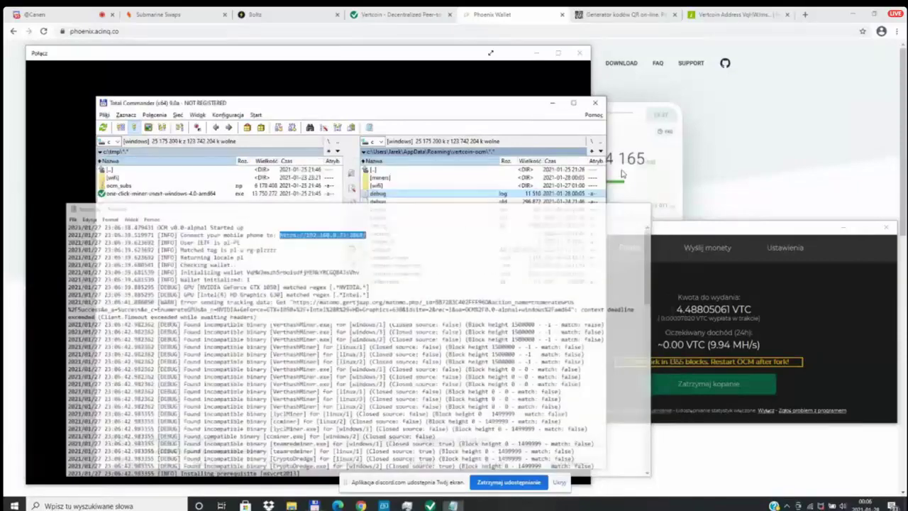
{"action": "left_click", "coordinate": [612, 15]}
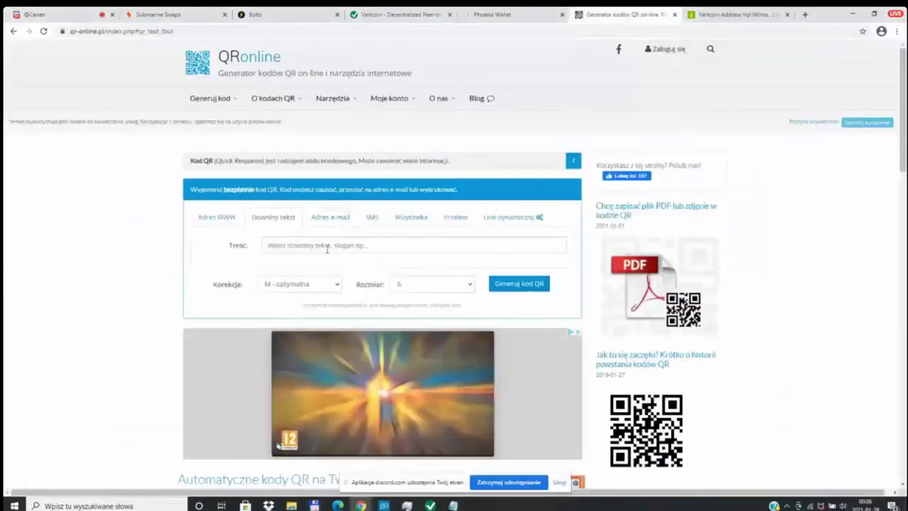
{"action": "left_click", "coordinate": [326, 244]}
{"action": "key", "text": "ctrl+v"}
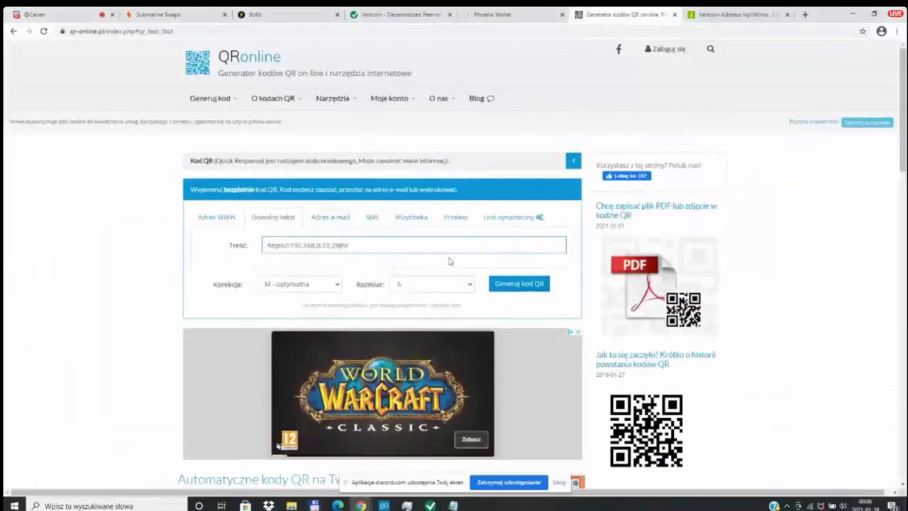
{"action": "left_click", "coordinate": [520, 285]}
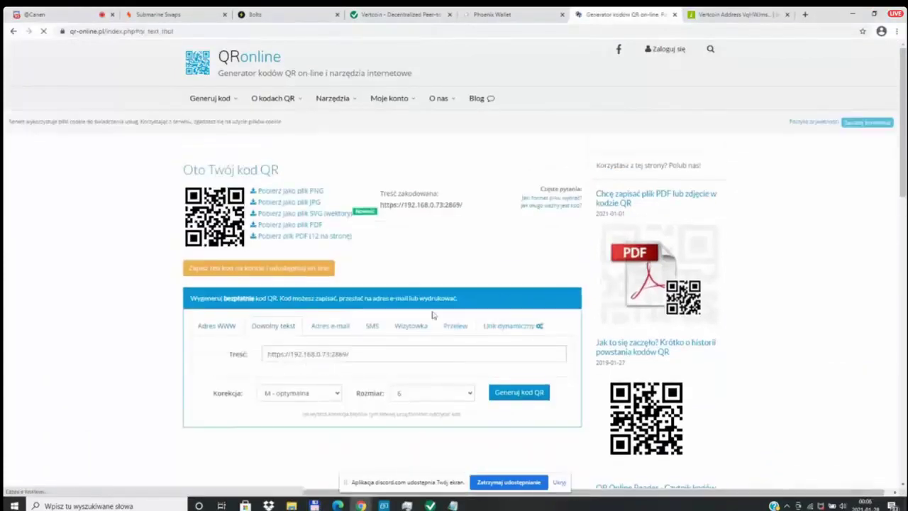
{"action": "left_click", "coordinate": [383, 505]}
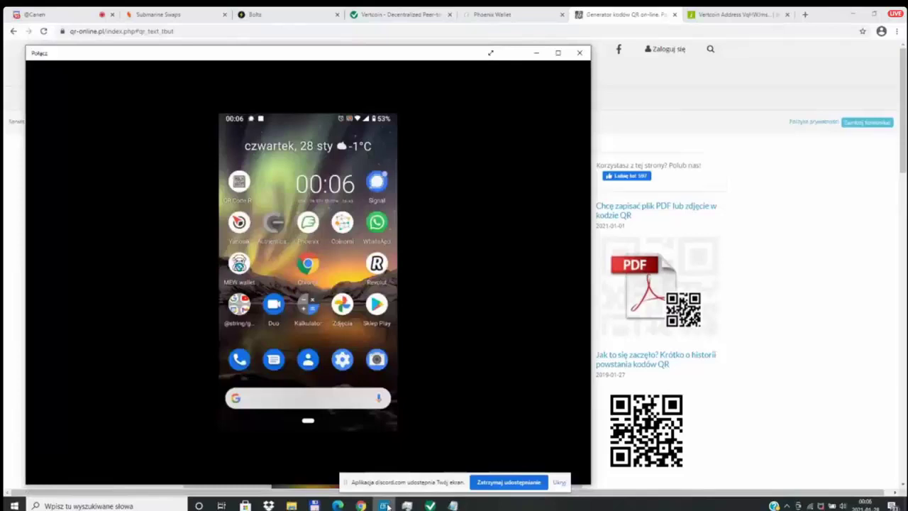
- Move the phone mirror aside to expose the QR code, then bring the miner forward
{"action": "left_click_drag", "start_coordinate": [290, 56], "coordinate": [569, 66]}
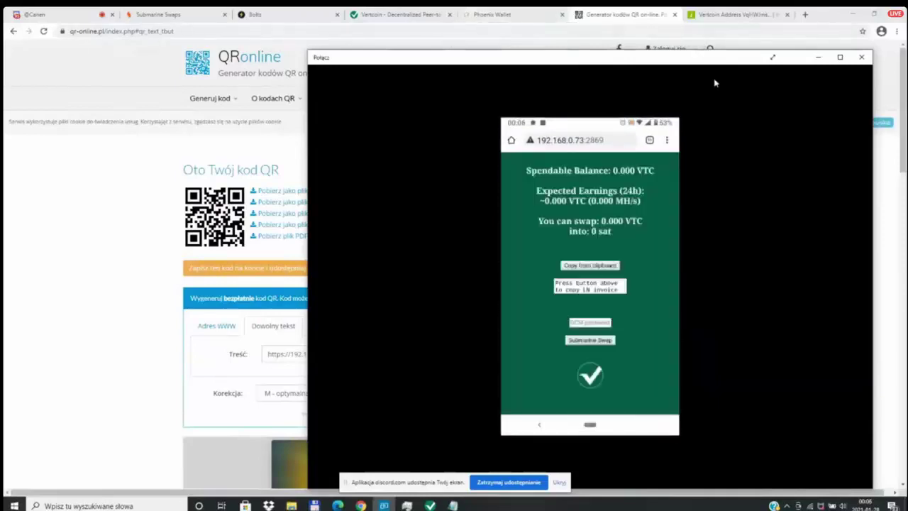
{"action": "left_click_drag", "start_coordinate": [719, 63], "coordinate": [446, 54]}
{"action": "left_click", "coordinate": [429, 505]}
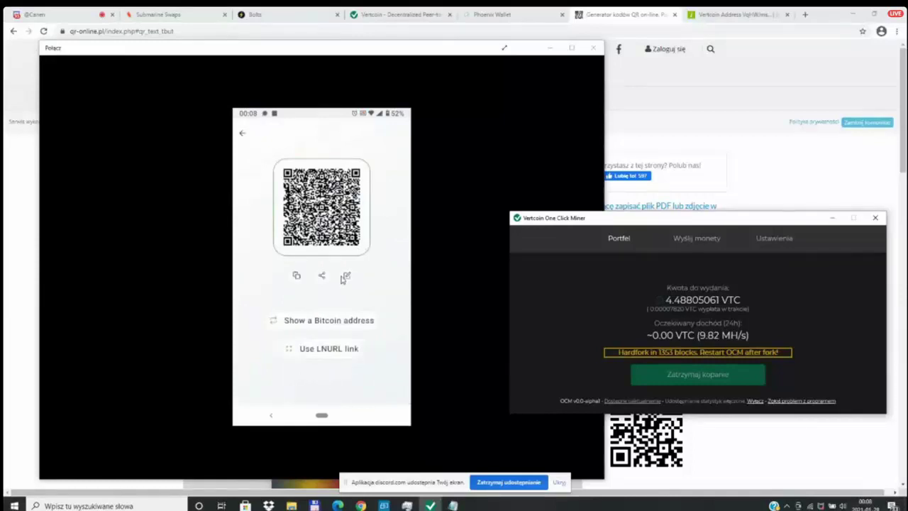
- Open Phoenix's invoice form and create an initial invoice
{"action": "left_click", "coordinate": [342, 277]}
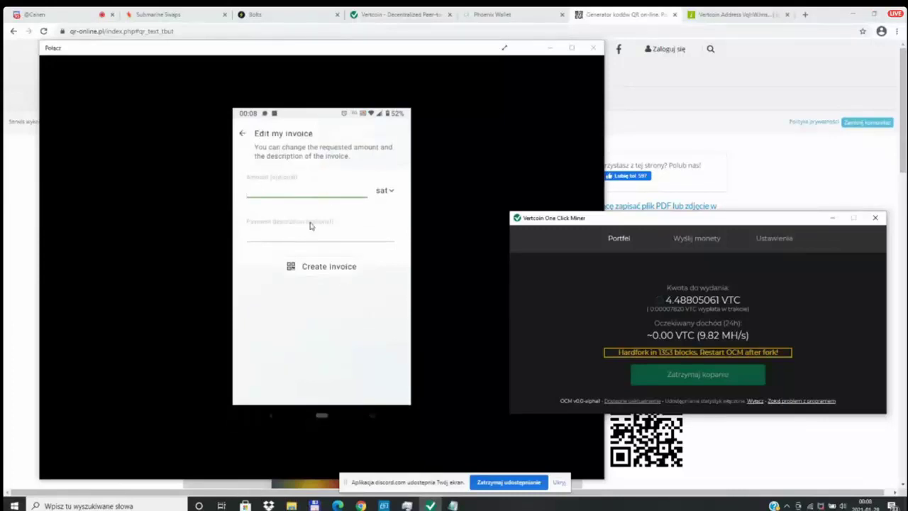
{"action": "left_click", "coordinate": [302, 195]}
{"action": "left_click", "coordinate": [307, 262]}
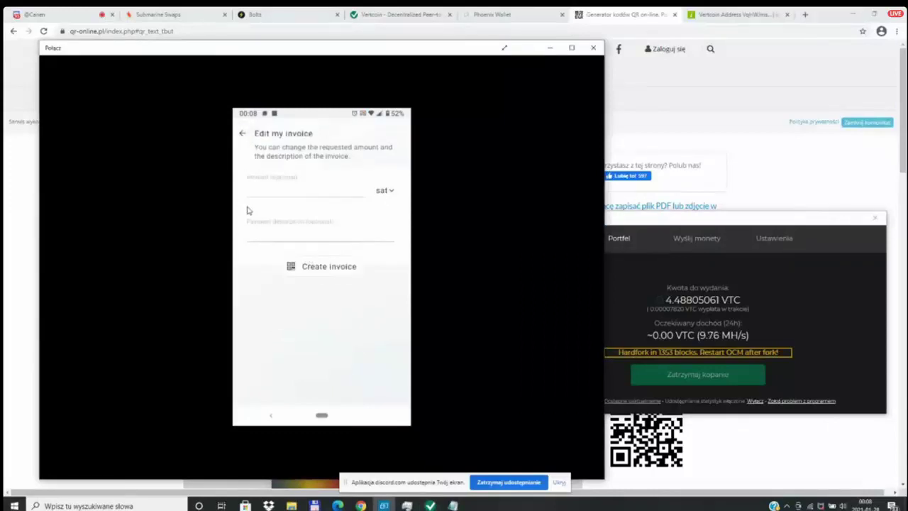
{"action": "left_click", "coordinate": [319, 265]}
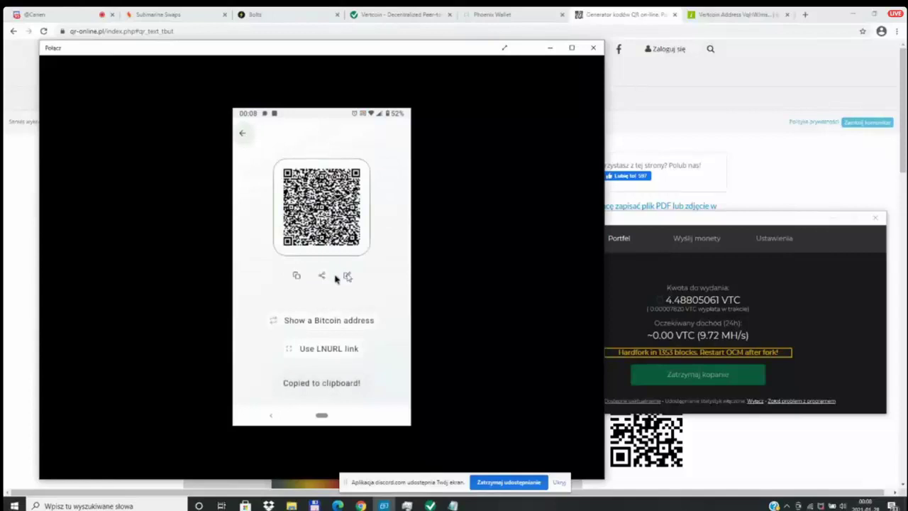
- Create a Phoenix invoice with amount 100 sat and copy it to the clipboard
{"action": "left_click", "coordinate": [348, 276]}
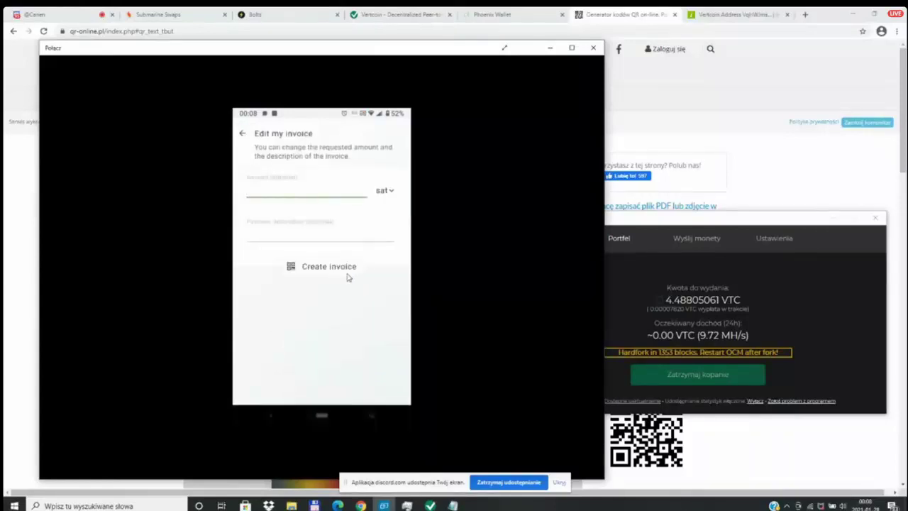
{"action": "type", "text": "1000"}
{"action": "left_click", "coordinate": [307, 270]}
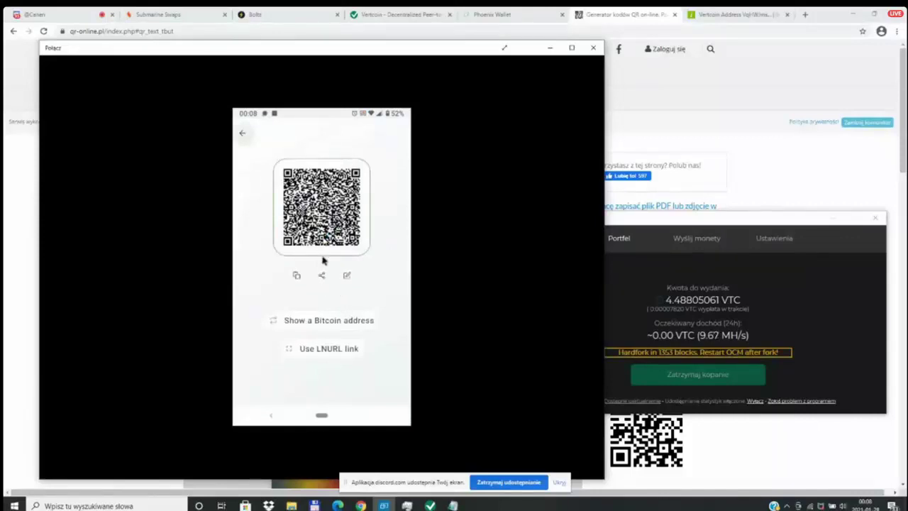
{"action": "left_click", "coordinate": [323, 260]}
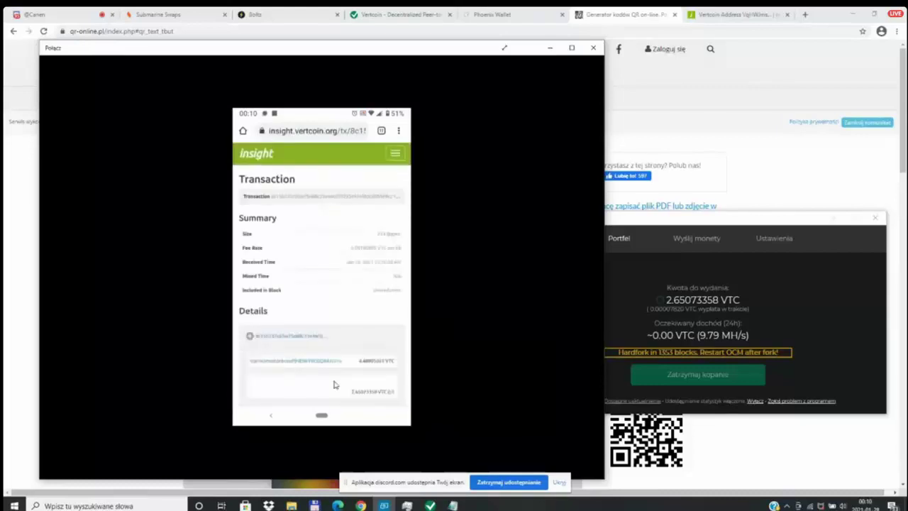
- Reload the Insight address page with F5 to list the new unconfirmed transaction
{"action": "left_click_drag", "start_coordinate": [334, 380], "coordinate": [338, 273]}
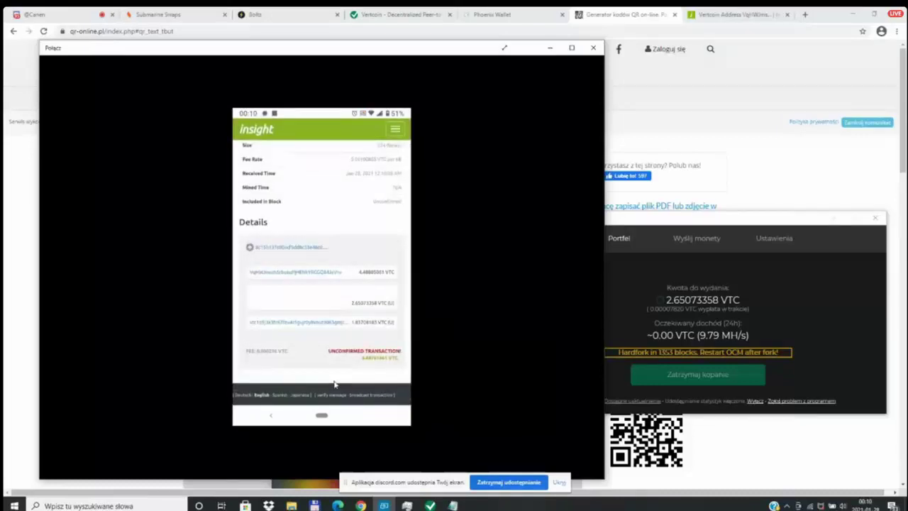
{"action": "scroll", "coordinate": [334, 383], "scroll_direction": "up", "scroll_amount": 3}
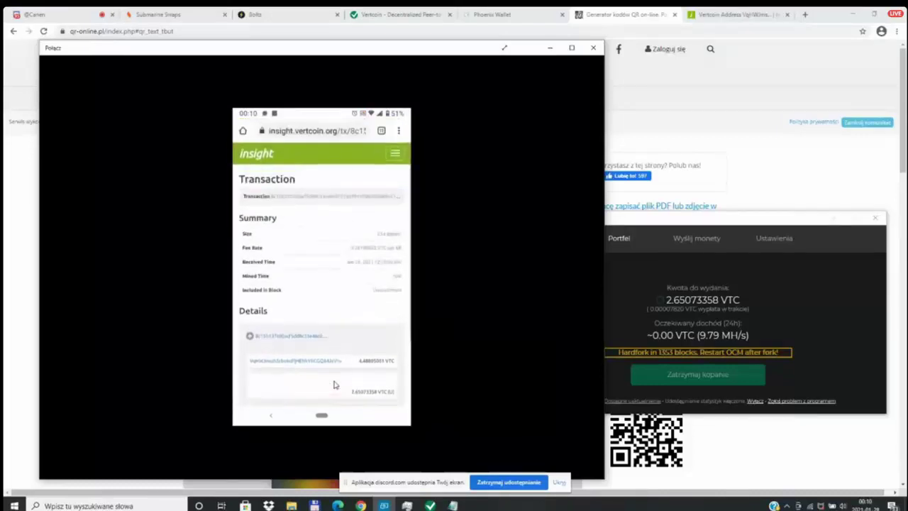
{"action": "left_click", "coordinate": [721, 19]}
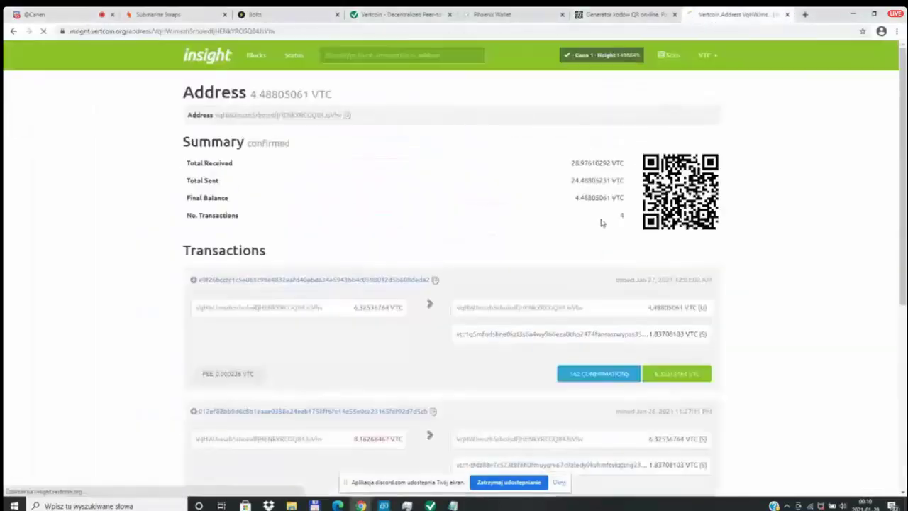
{"action": "key", "text": "F5"}
{"action": "scroll", "coordinate": [741, 345], "scroll_direction": "down", "scroll_amount": 2}
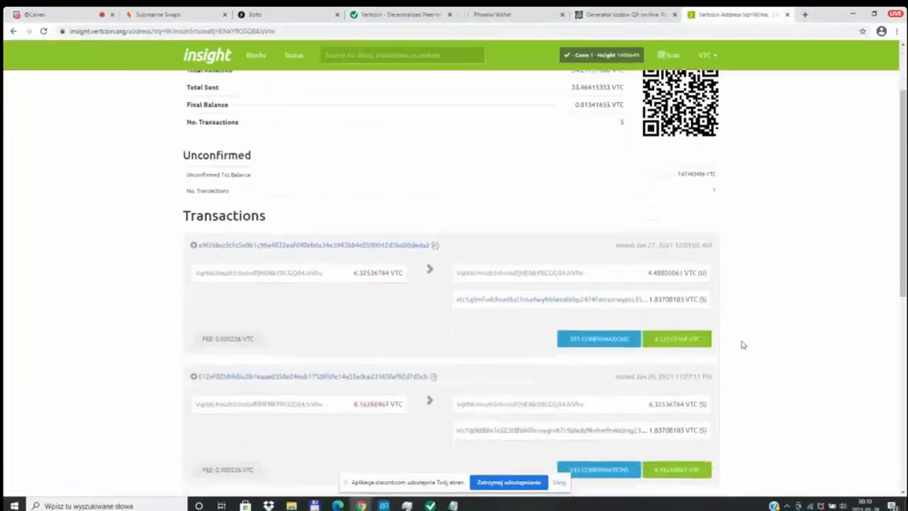
{"action": "scroll", "coordinate": [730, 379], "scroll_direction": "up", "scroll_amount": 2}
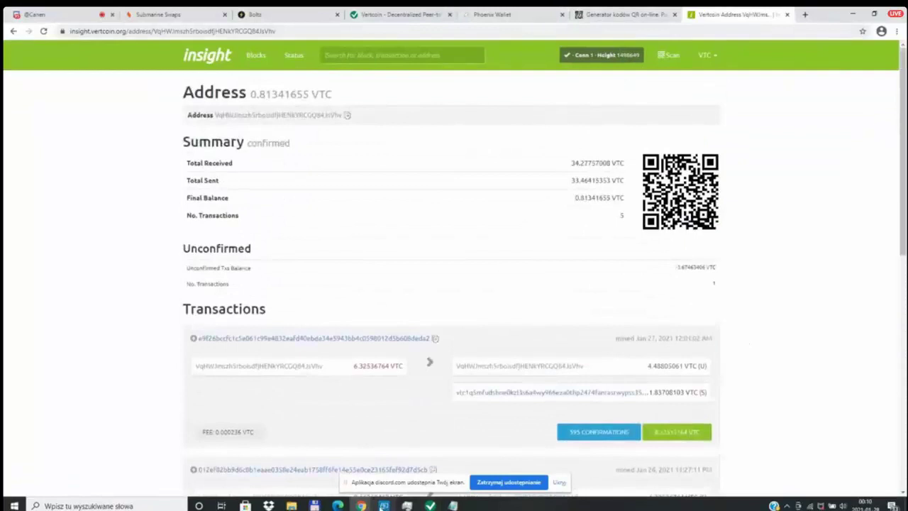
{"action": "left_click", "coordinate": [384, 505]}
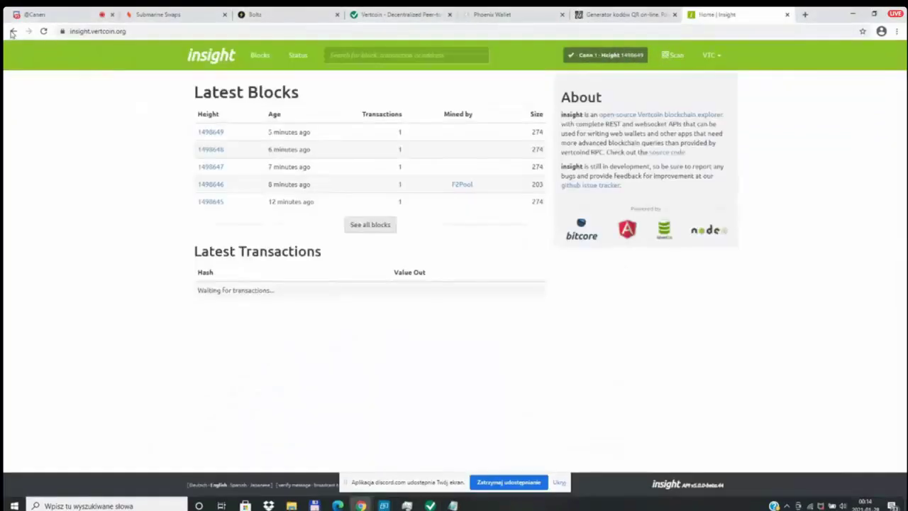
- Leave the swap confirmation and switch Phoenix's displayed amounts to USD
{"action": "left_click", "coordinate": [12, 34]}
{"action": "key", "text": "alt+Tab"}
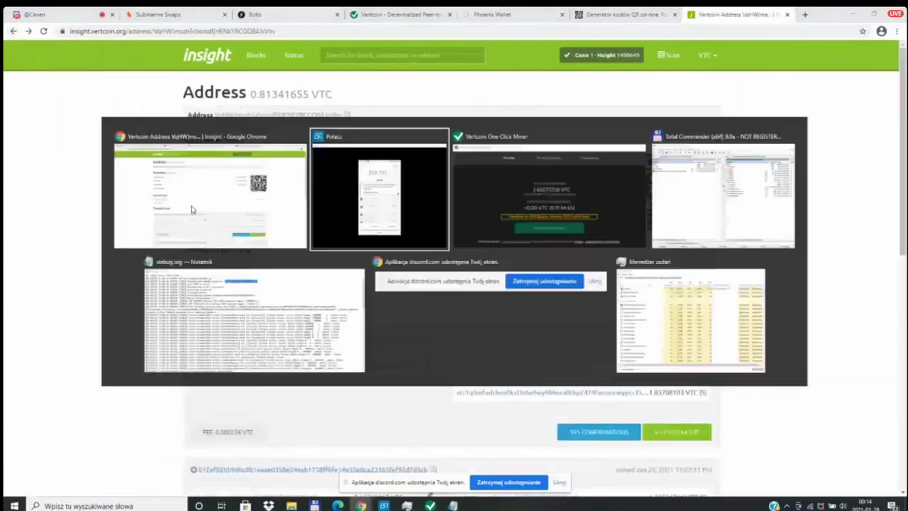
{"action": "scroll", "coordinate": [812, 319], "scroll_direction": "down", "scroll_amount": 5}
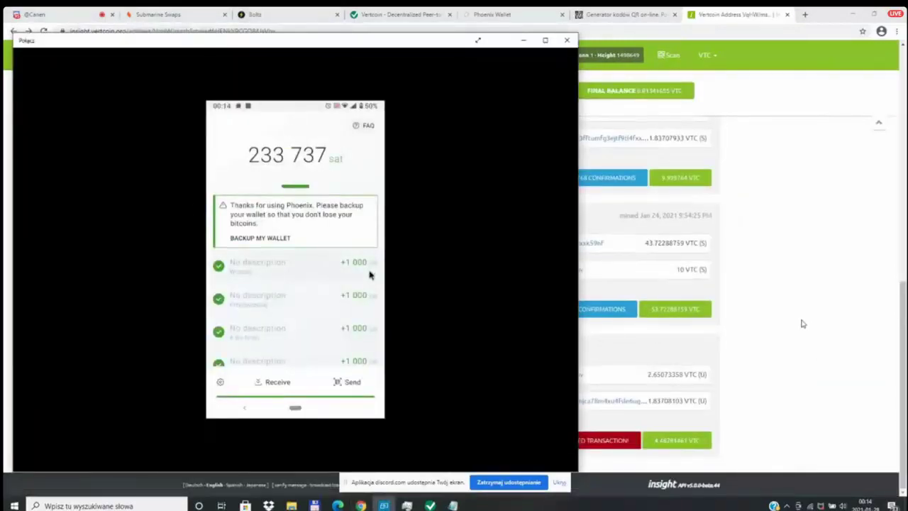
{"action": "left_click", "coordinate": [368, 275]}
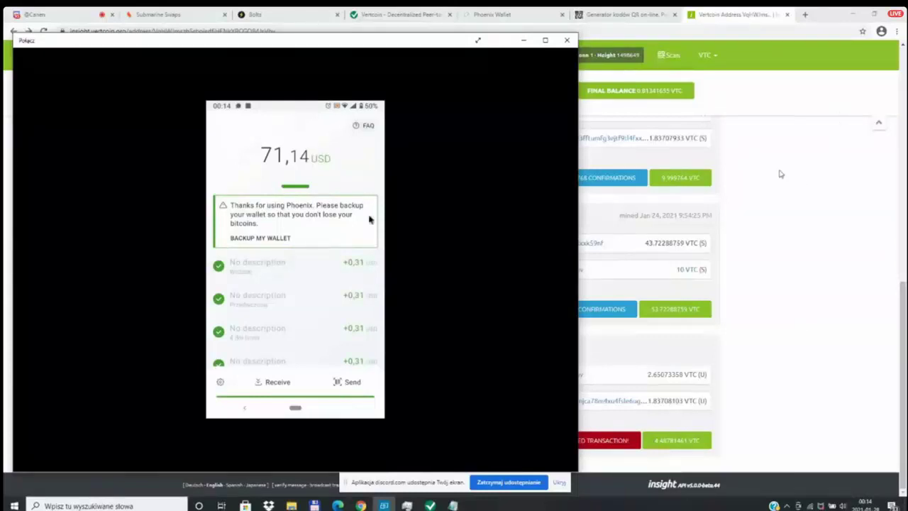
- Check the Insight explorer home, return to the wallet address page, then back to Phoenix
{"action": "key", "text": "alt+Tab"}
{"action": "left_click", "coordinate": [209, 56]}
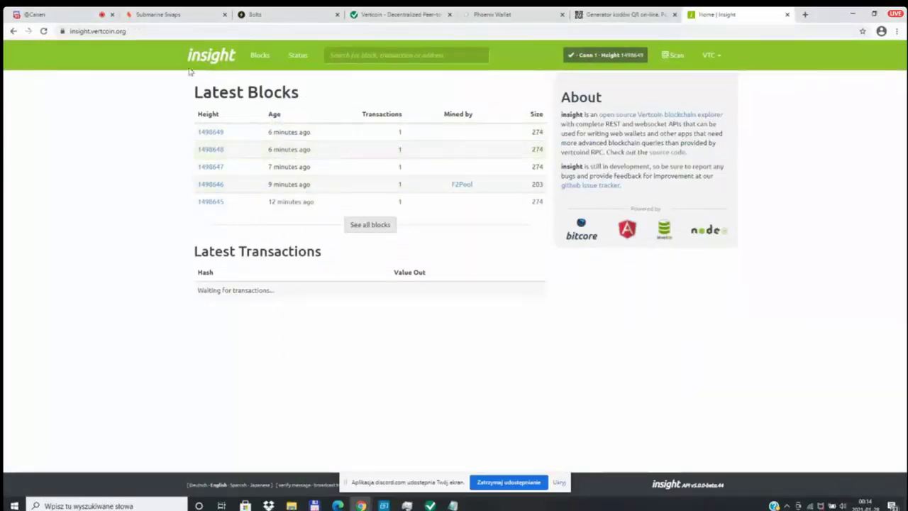
{"action": "key", "text": "alt+Left"}
{"action": "scroll", "coordinate": [757, 347], "scroll_direction": "down", "scroll_amount": 10}
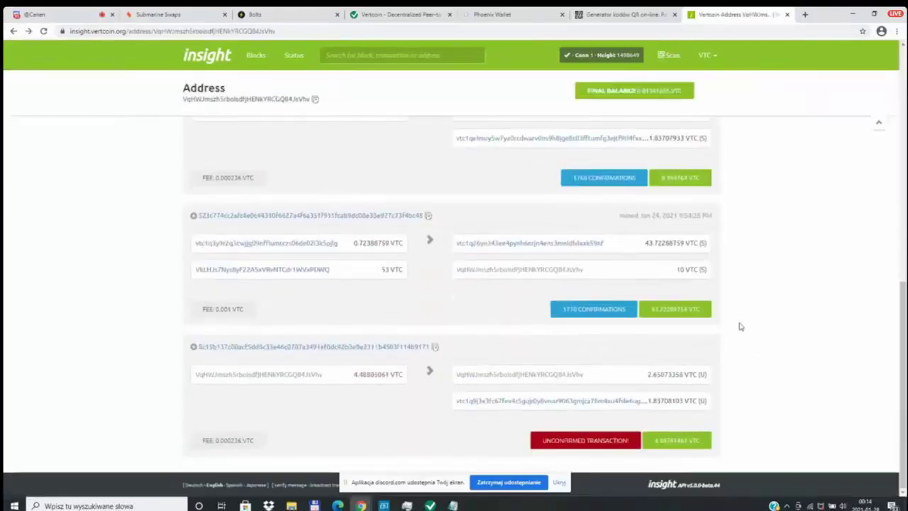
{"action": "key", "text": "alt+Tab"}
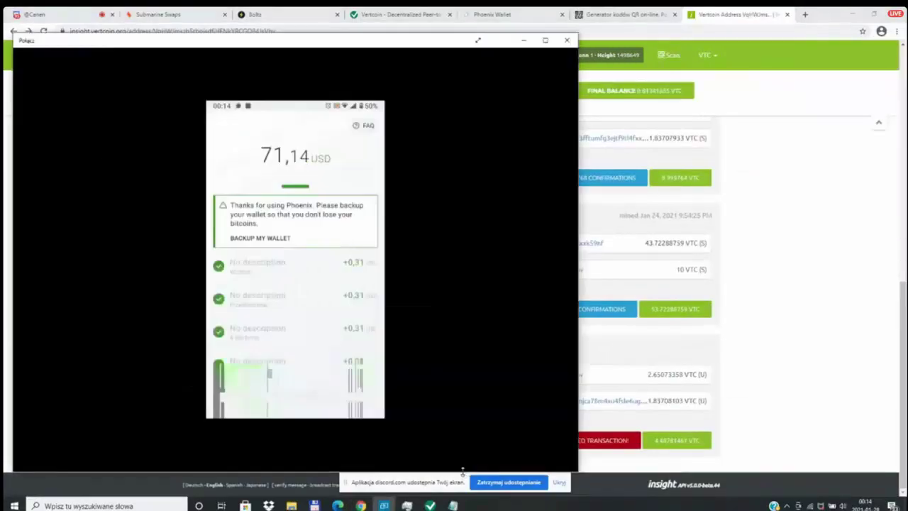